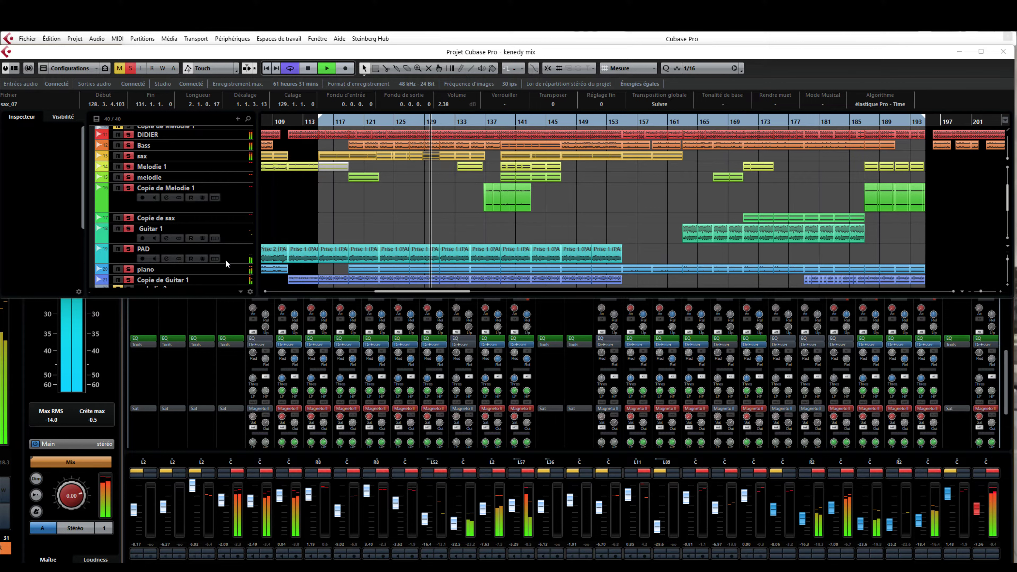
- Display the transport panel and collapse the heights of the PAD, Guitar 1 and Copie de Melodie 1 tracks to a single row
key("F2")
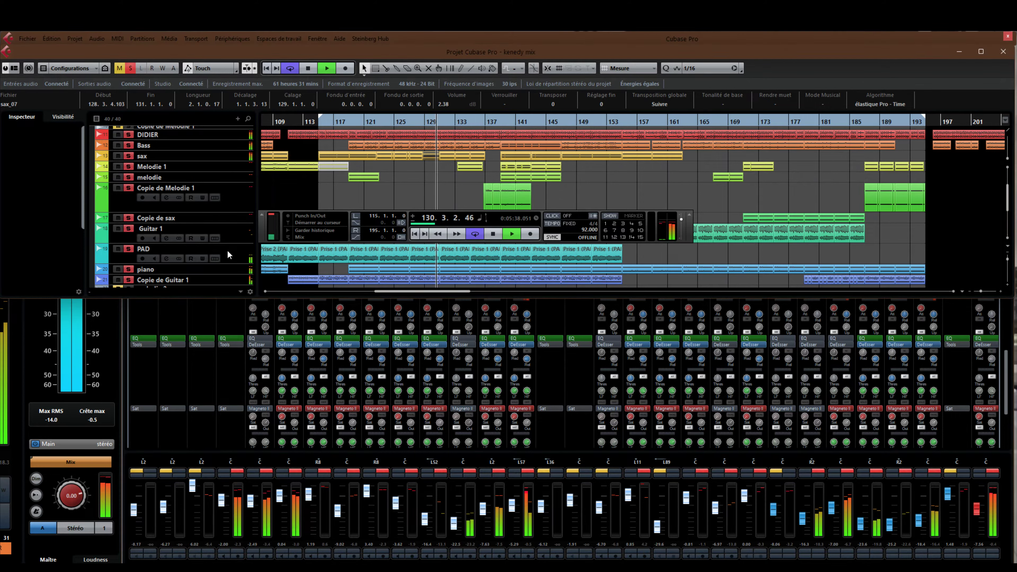
left_click(230, 260)
left_click_drag(231, 265, 232, 254)
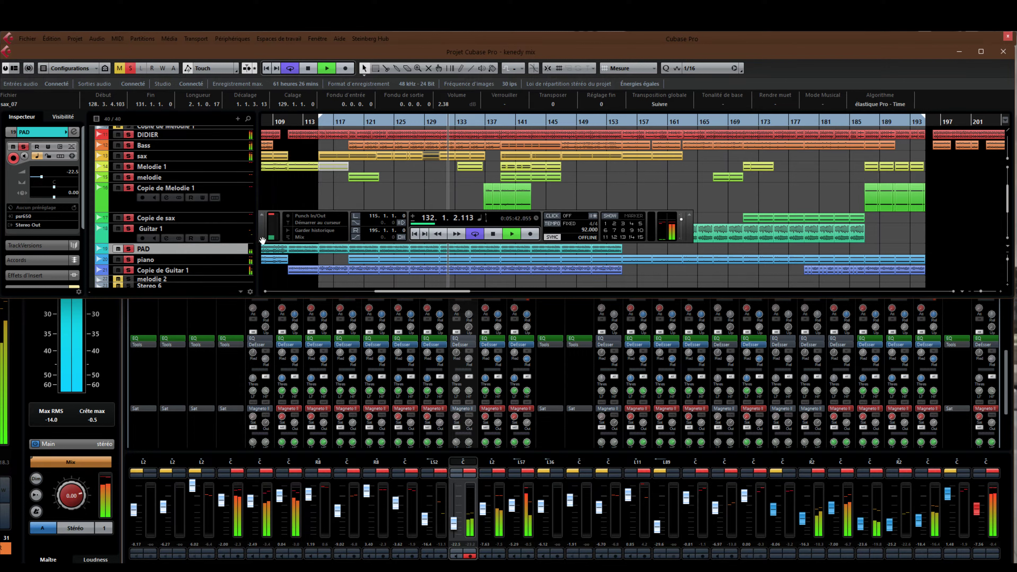
left_click(242, 241)
left_click_drag(241, 242, 241, 232)
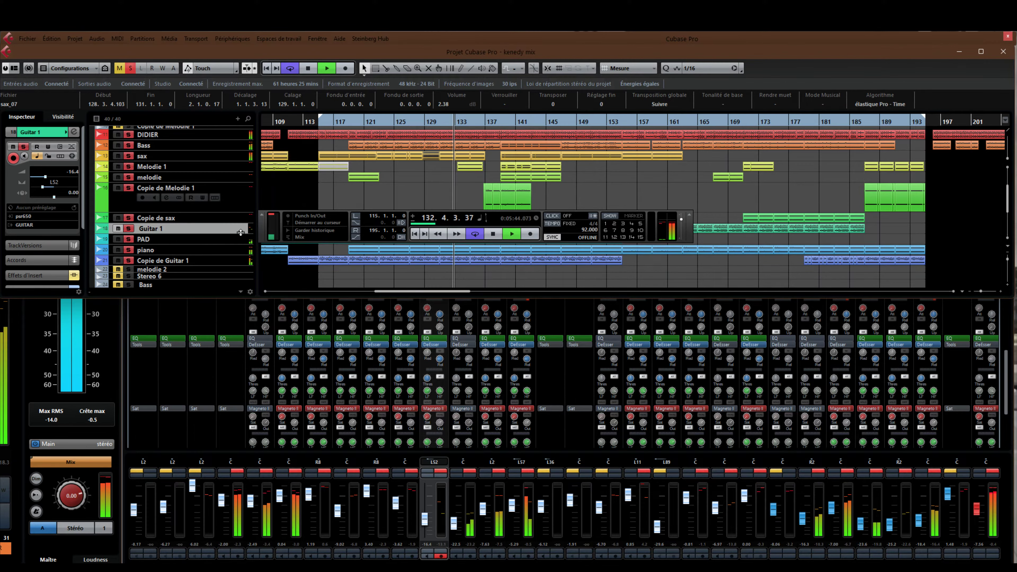
left_click(234, 211)
left_click_drag(235, 212, 234, 197)
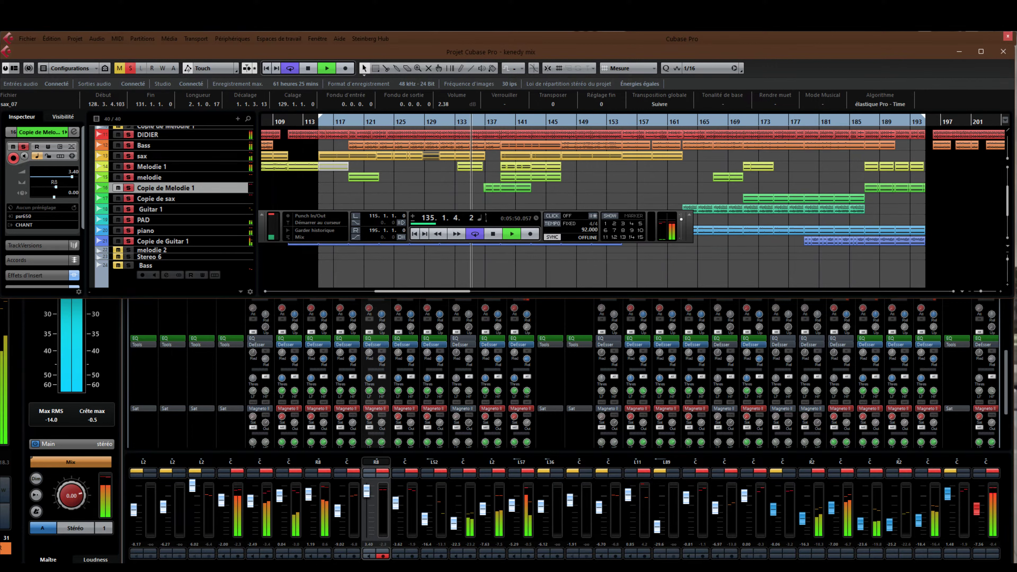
key("F2")
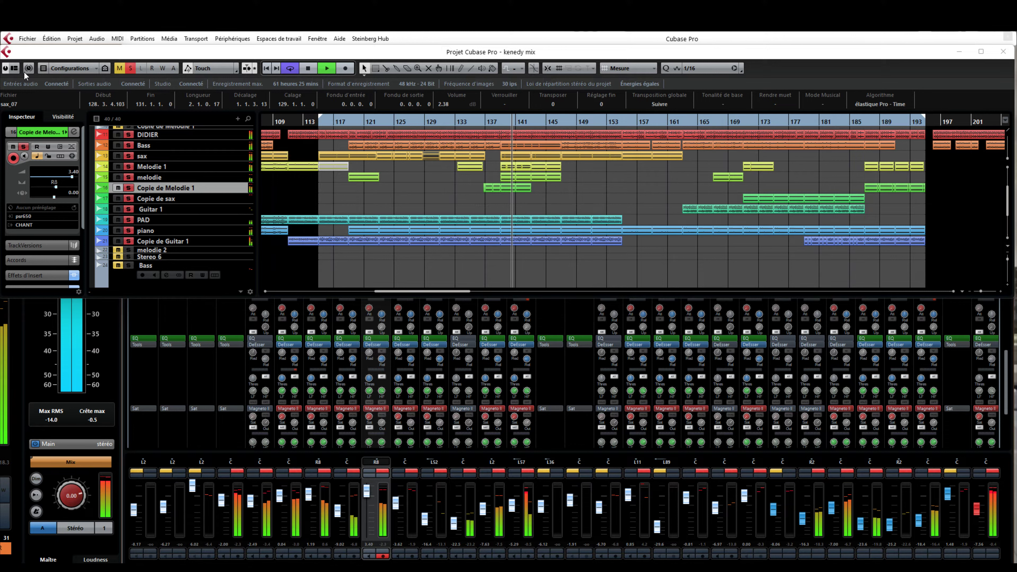
key("F2")
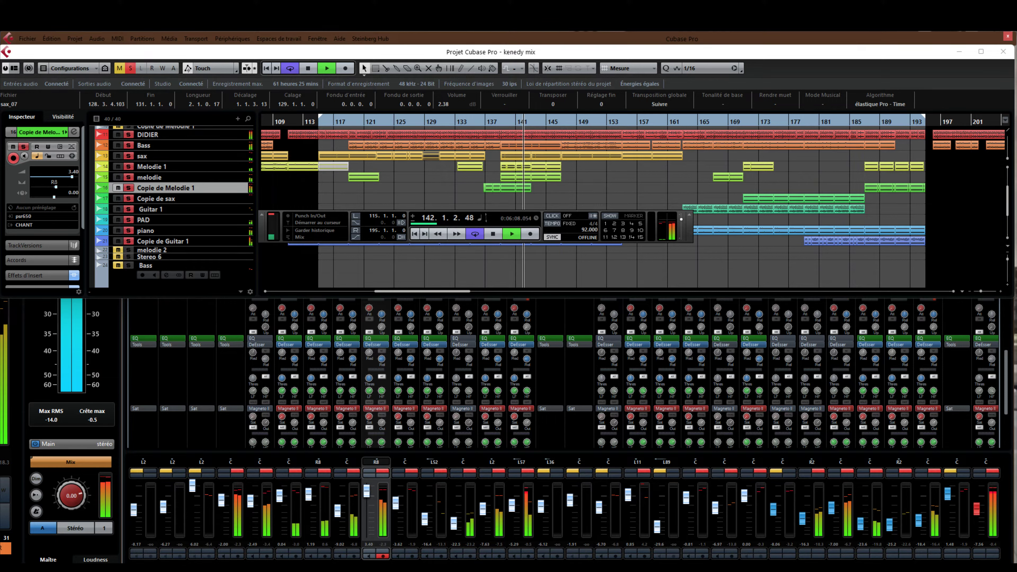
key("F2")
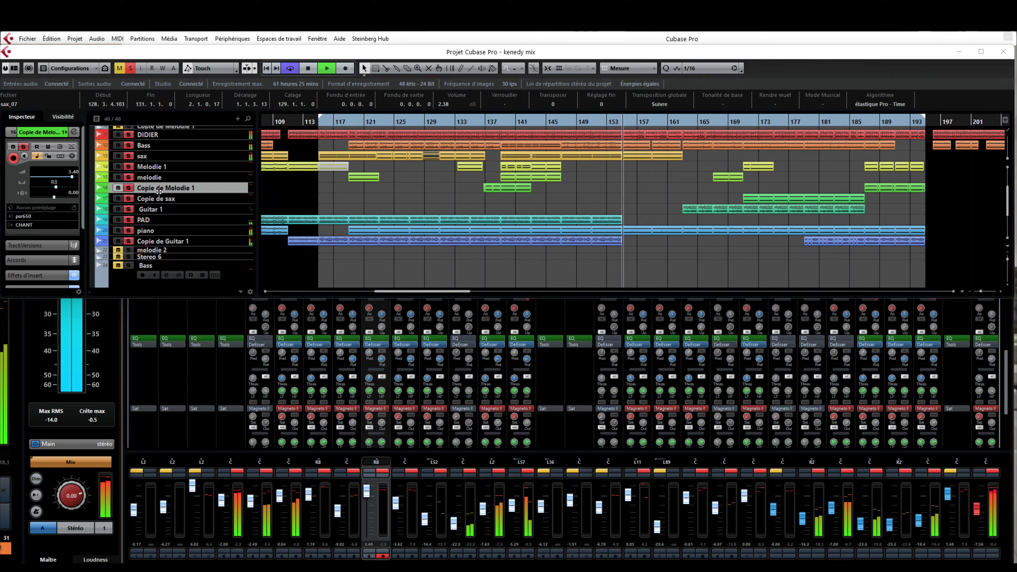
key("F2")
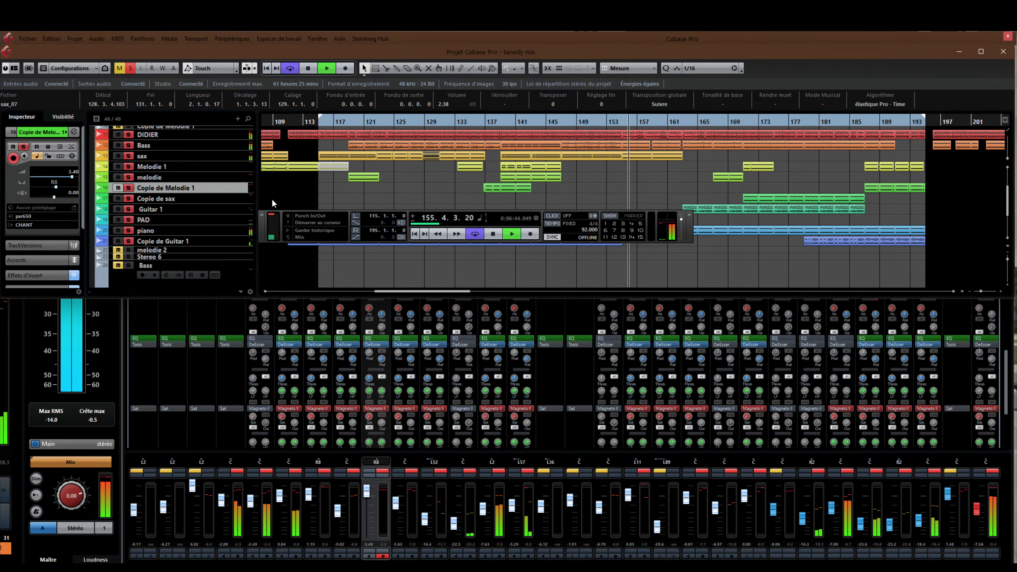
- Rearrange the workspace by widening the track list, moving the transport panel beneath the arrangement and extending the mixer area upward
left_click_drag(256, 198, 327, 198)
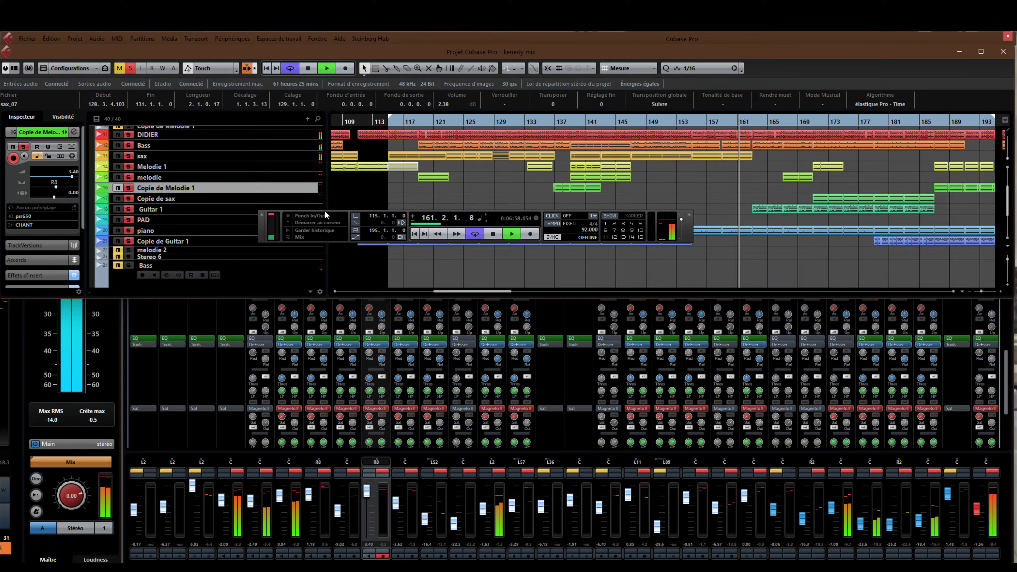
left_click_drag(326, 211, 396, 257)
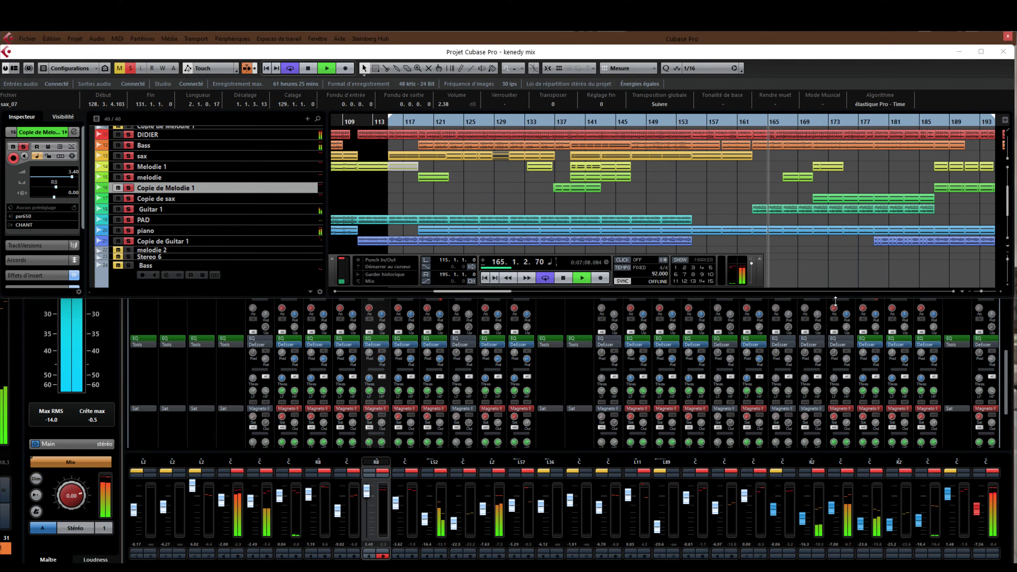
left_click_drag(839, 300, 843, 273)
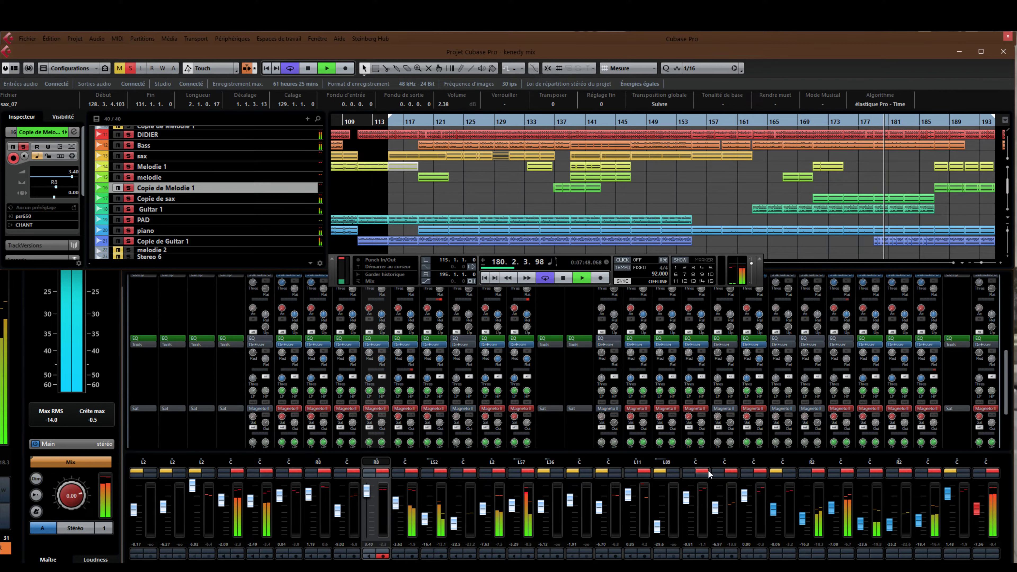
- Adjust the third blue mixer fader and raise the fourth blue fader to about -17.9 dB
left_click(835, 512)
scroll(835, 512, "up", 3)
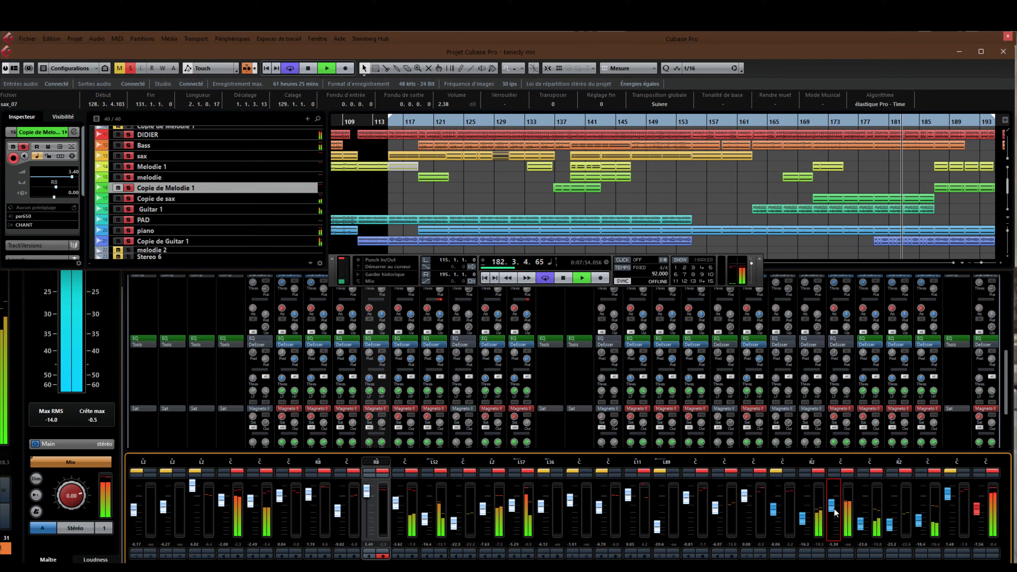
scroll(835, 512, "down", 2)
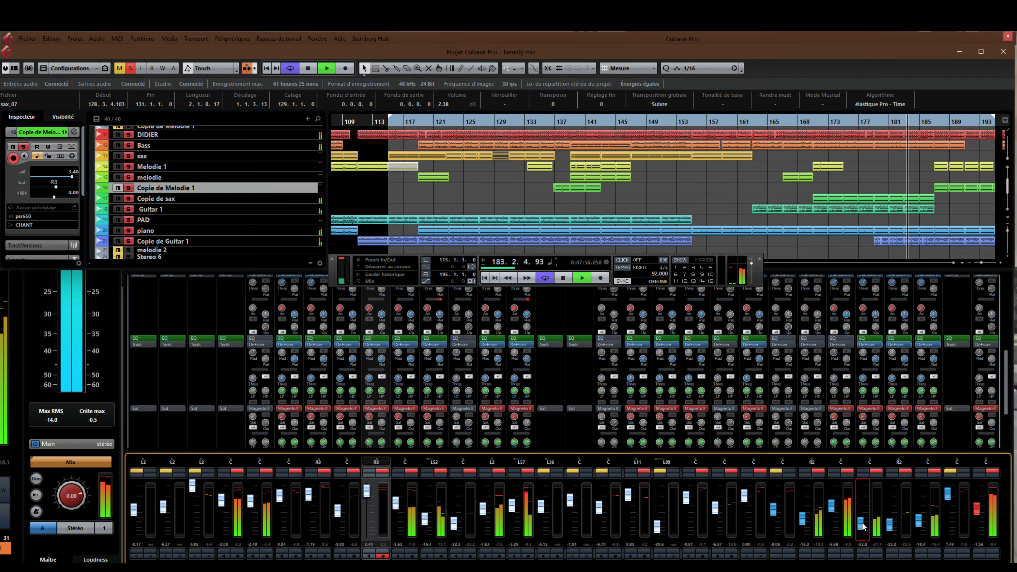
left_click_drag(864, 526, 863, 522)
scroll(863, 523, "up", 3)
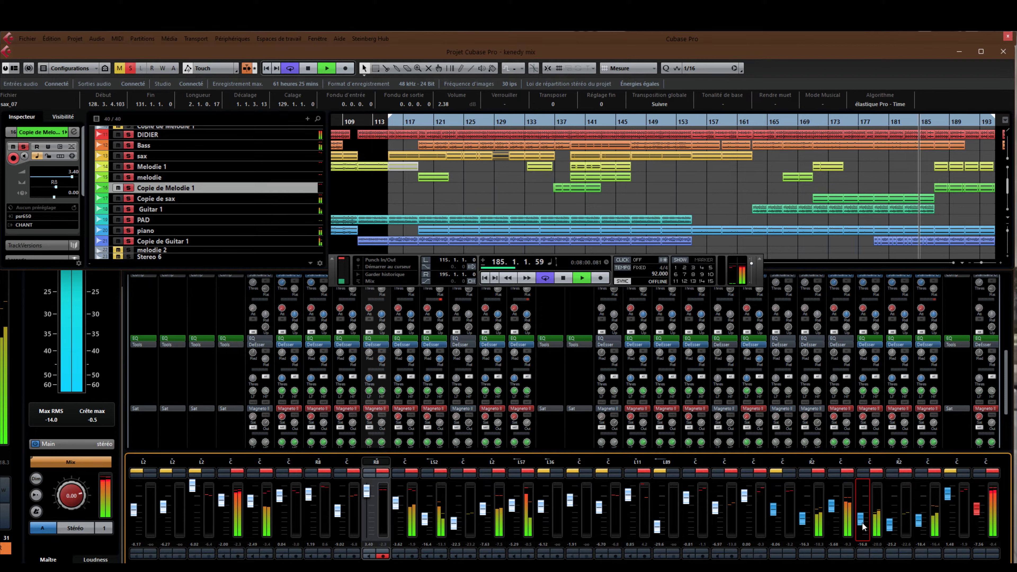
scroll(863, 522, "down", 1)
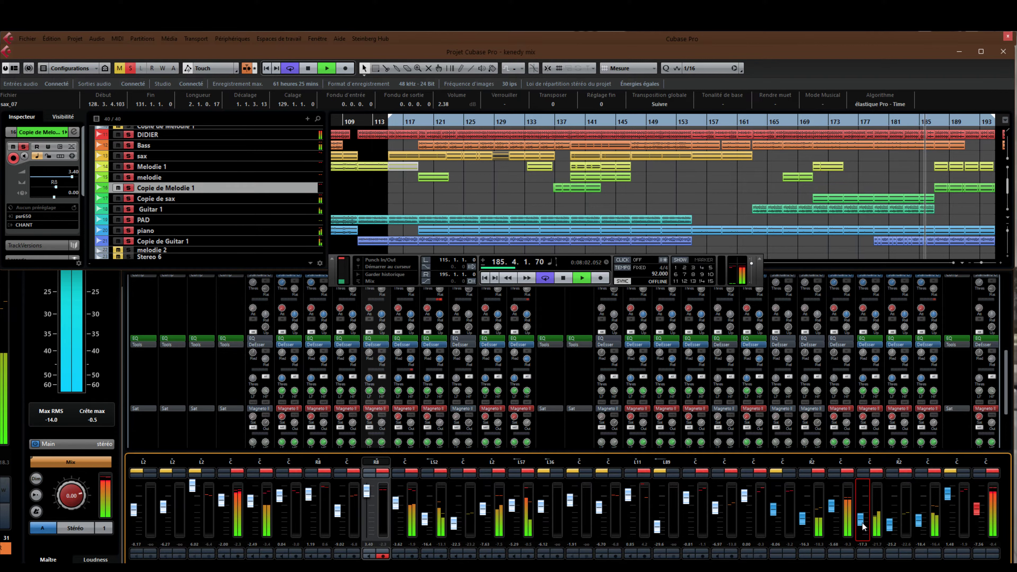
scroll(862, 522, "down", 1)
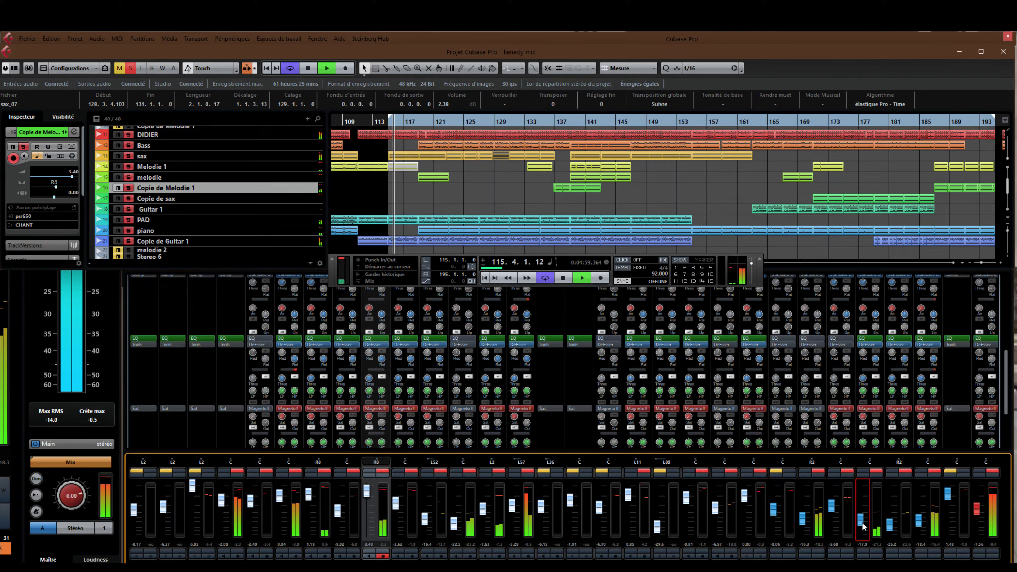
- Compare the mix without the Copie de Melodie 1 and melodie tracks by briefly taking each one out of solo
left_click(932, 470)
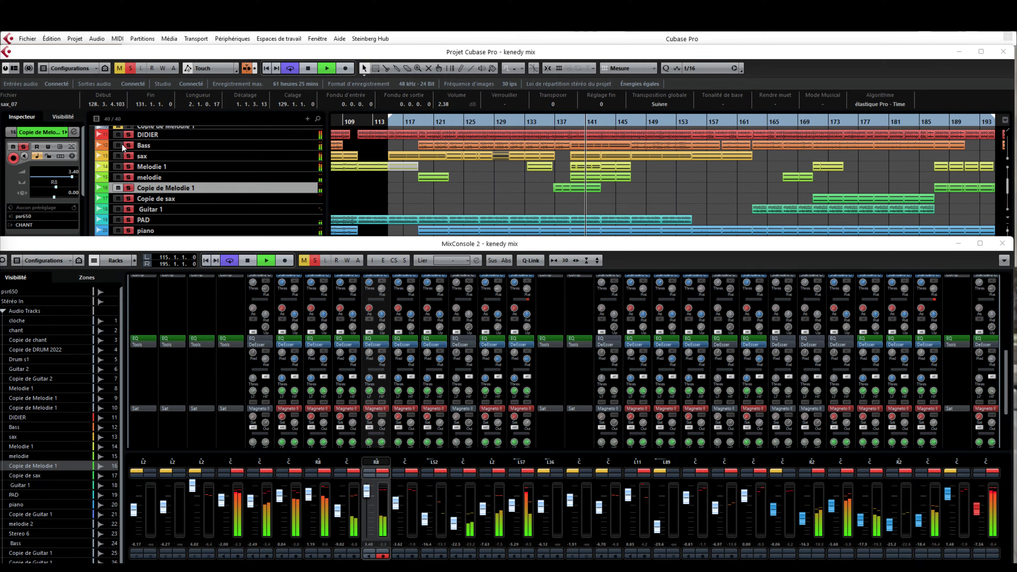
left_click(129, 187)
left_click(129, 188)
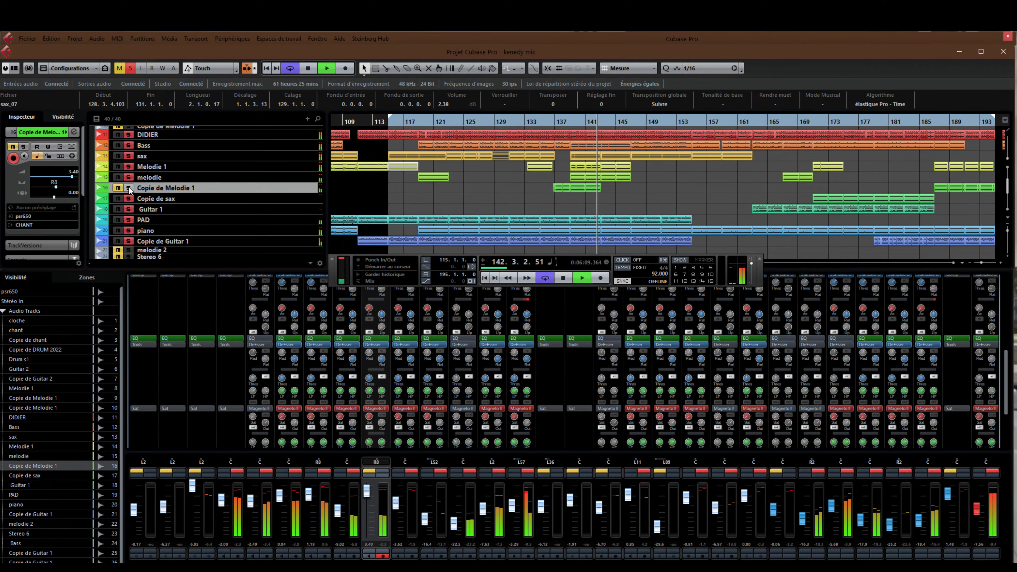
left_click(129, 177)
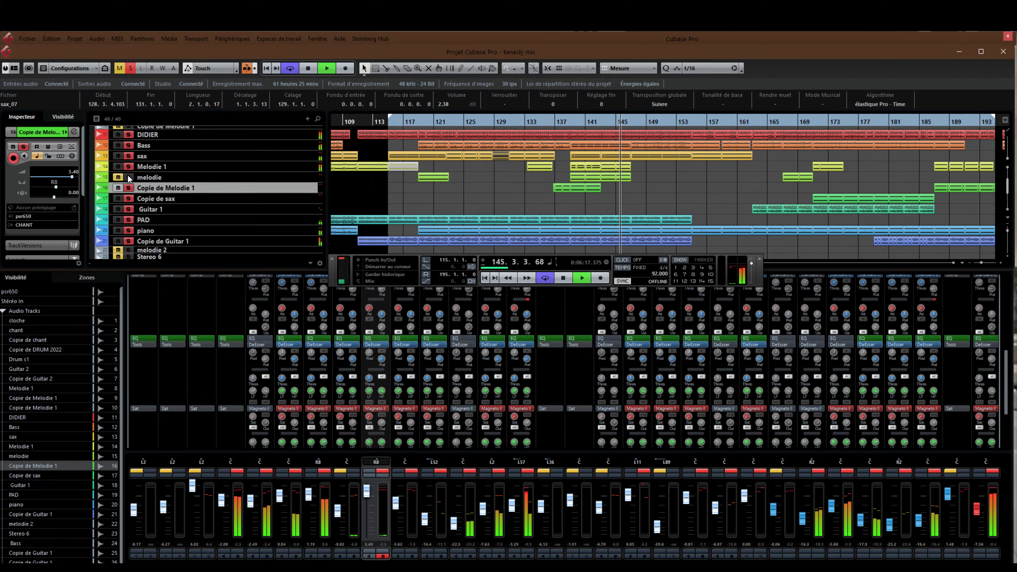
left_click(129, 177)
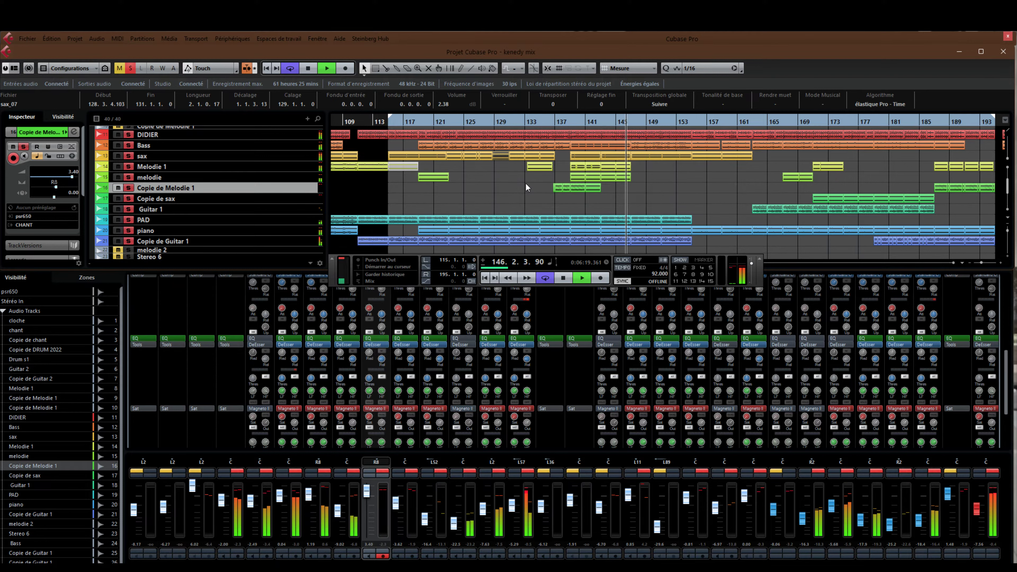
- Mute the melodie track's clips between bars 139 and 147 with the Mute tool and clear the clip selection
right_click(506, 193)
left_click(574, 195)
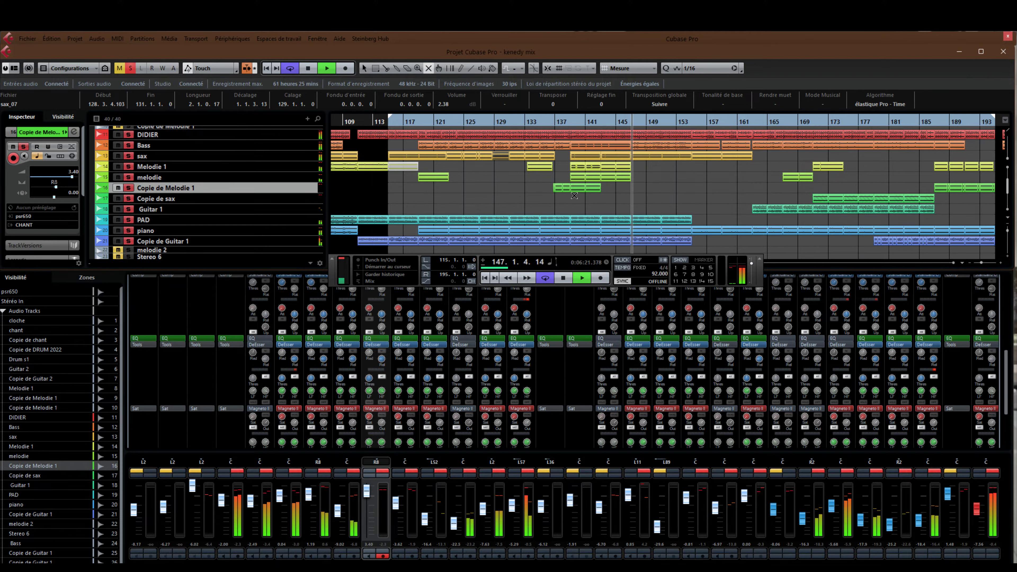
left_click(580, 176)
left_click_drag(590, 177, 631, 177)
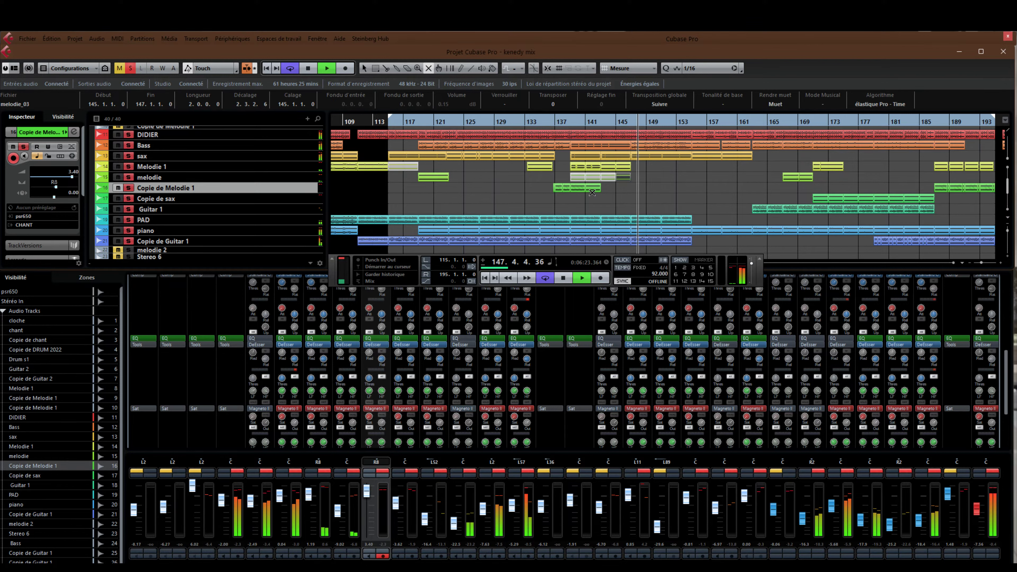
left_click(523, 191)
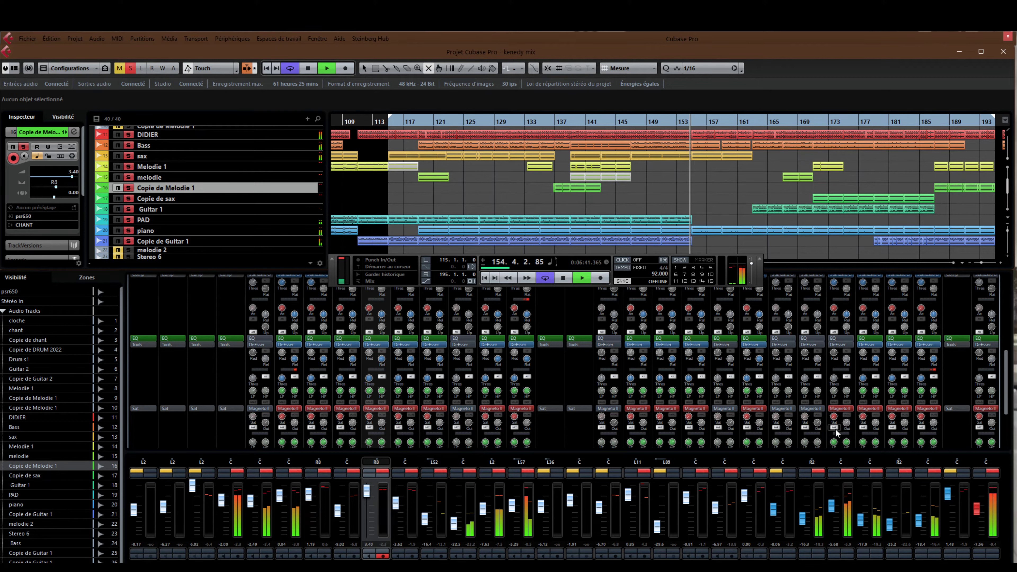
- Lower the level of the third blue mixer channel slightly while the mix plays
left_click(833, 503)
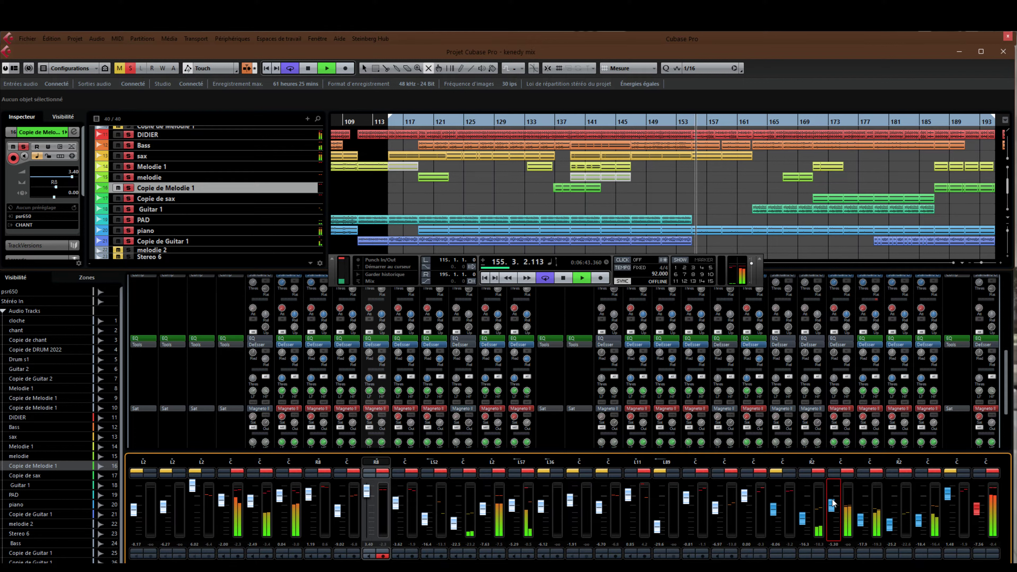
left_click_drag(832, 503, 833, 502)
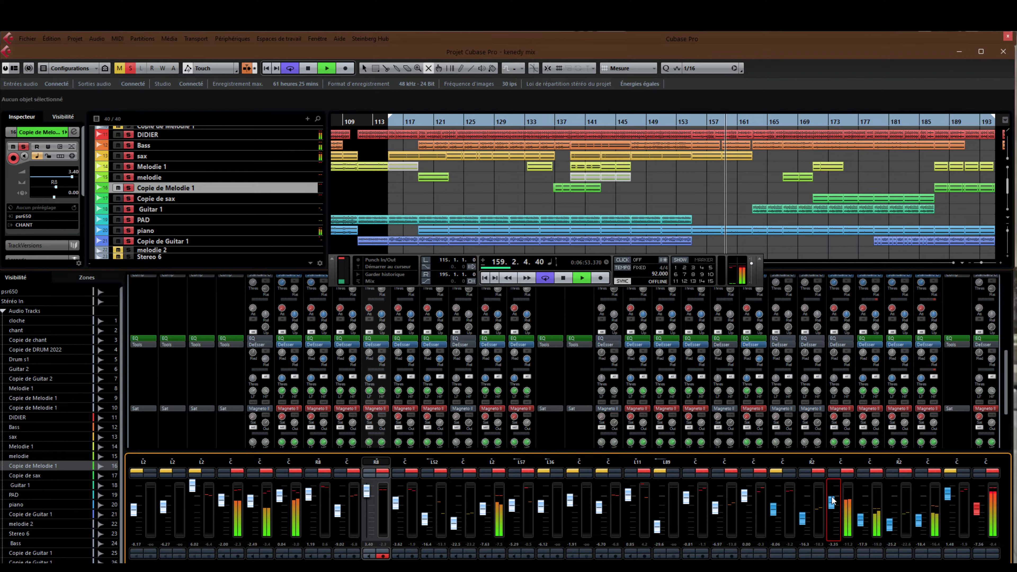
left_click_drag(832, 501, 832, 499)
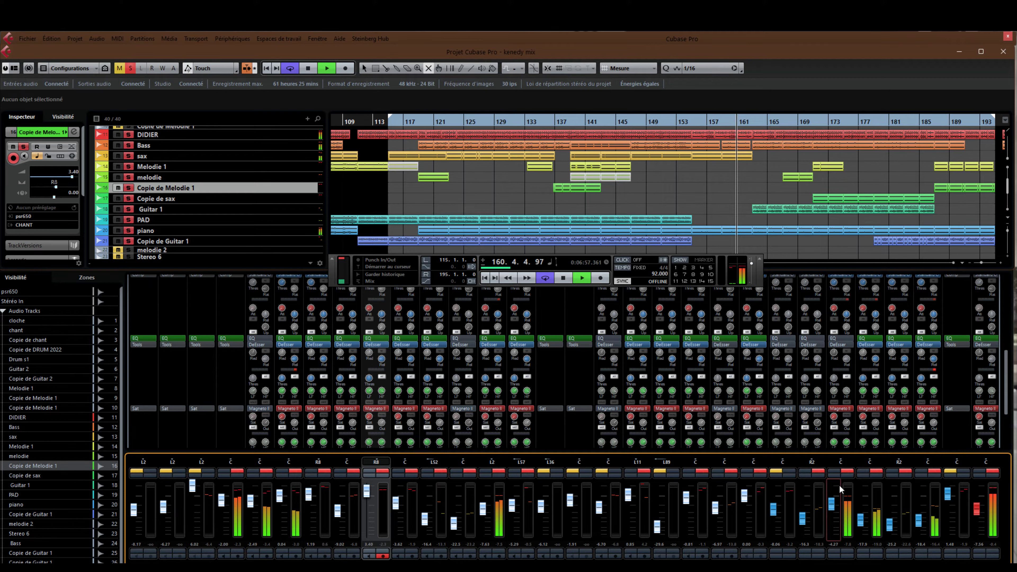
left_click_drag(837, 502, 837, 505)
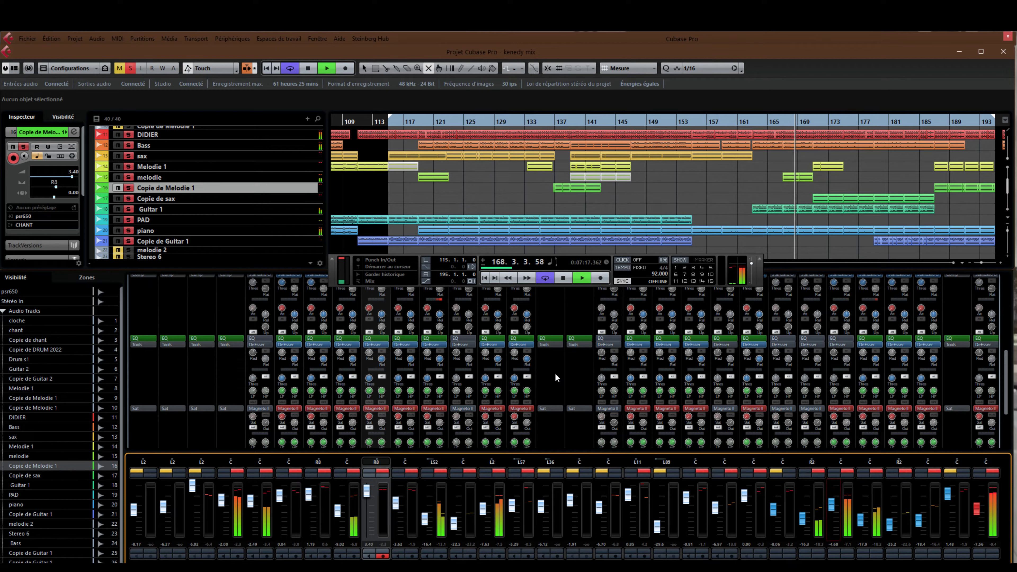
- Enlarge the heights of the DIDIER and Bass tracks to show their waveforms and controls
left_click(279, 137)
left_click_drag(281, 149, 282, 162)
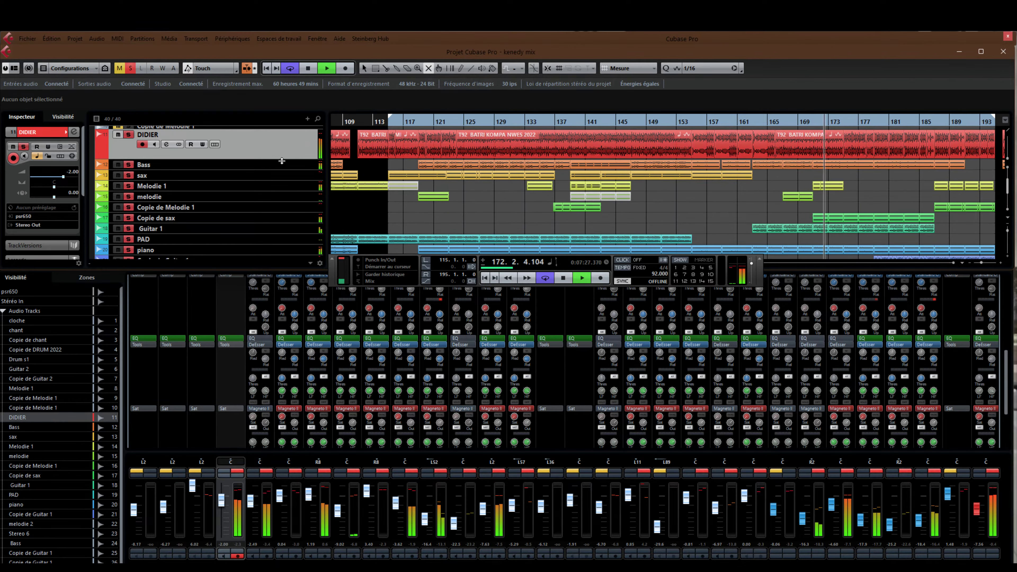
left_click(280, 166)
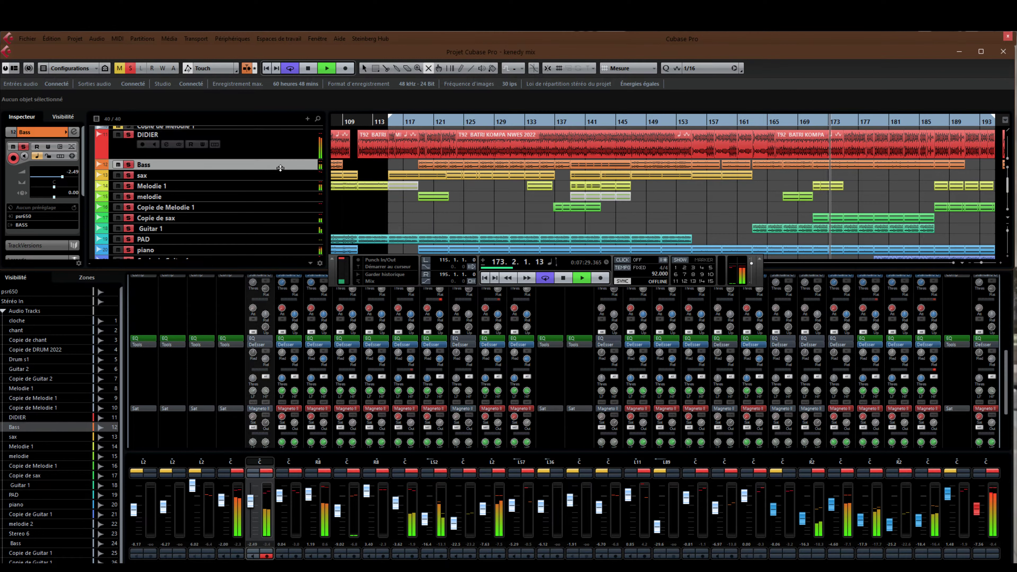
left_click_drag(279, 170, 279, 179)
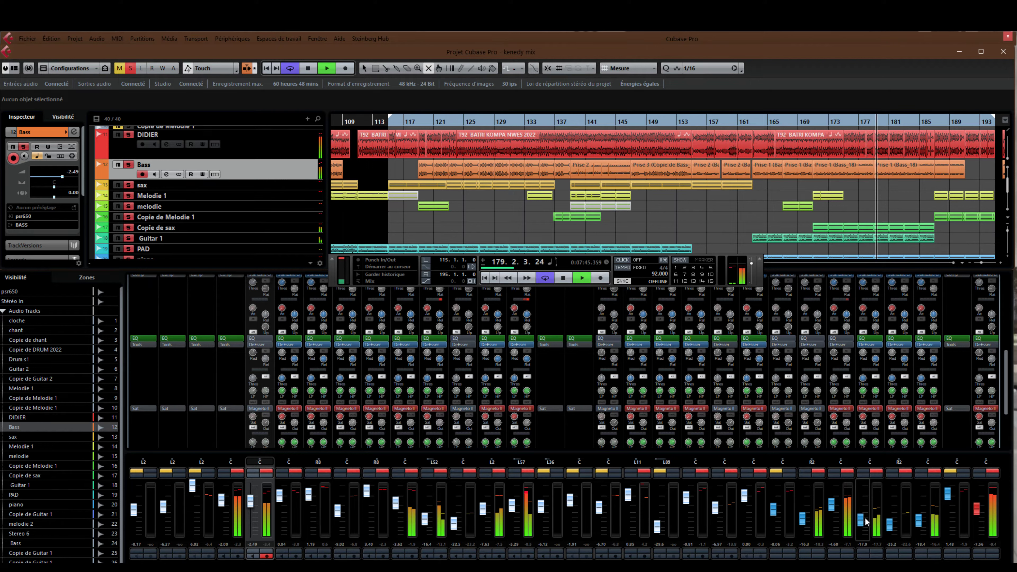
- Lower the fourth blue mixer fader to about -23.6 dB and fine-tune the sixth blue fader
left_click_drag(865, 521, 866, 523)
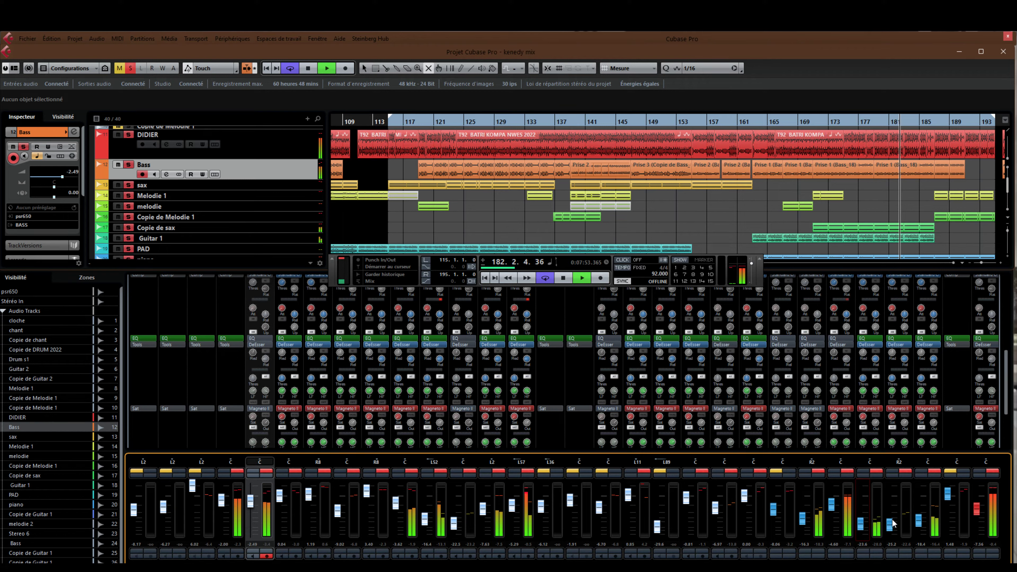
left_click_drag(920, 521, 920, 522)
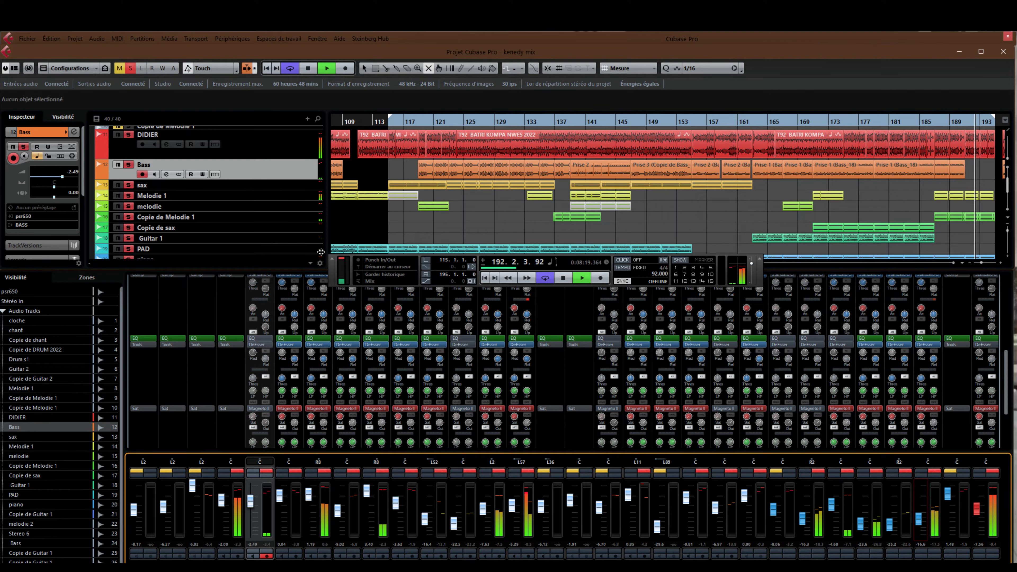
- Take the sax, Melodie 1, DIDIER and Bass tracks out of solo and lower the red mixer fader
left_click(129, 185)
left_click(128, 195)
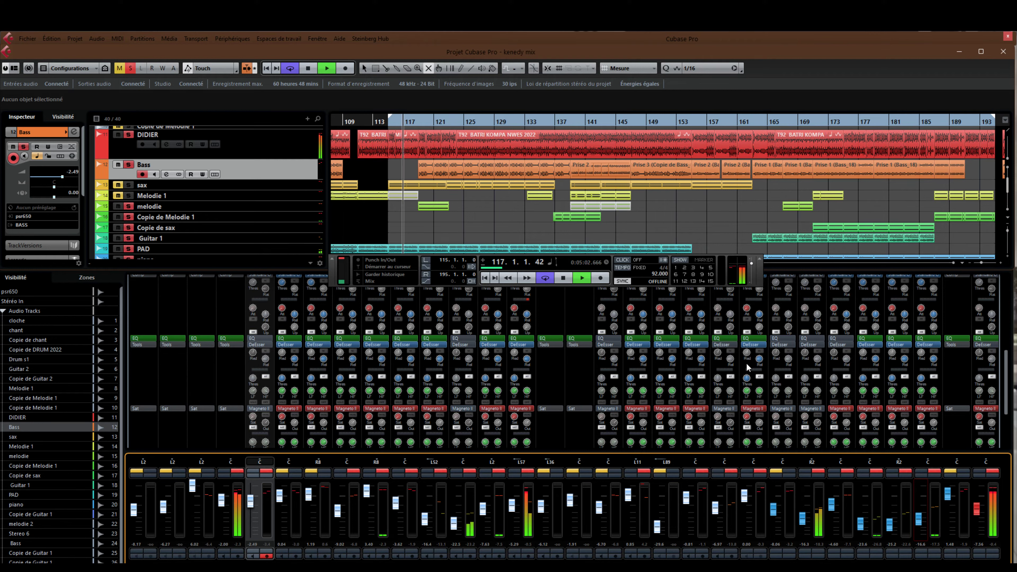
left_click_drag(980, 514, 979, 516)
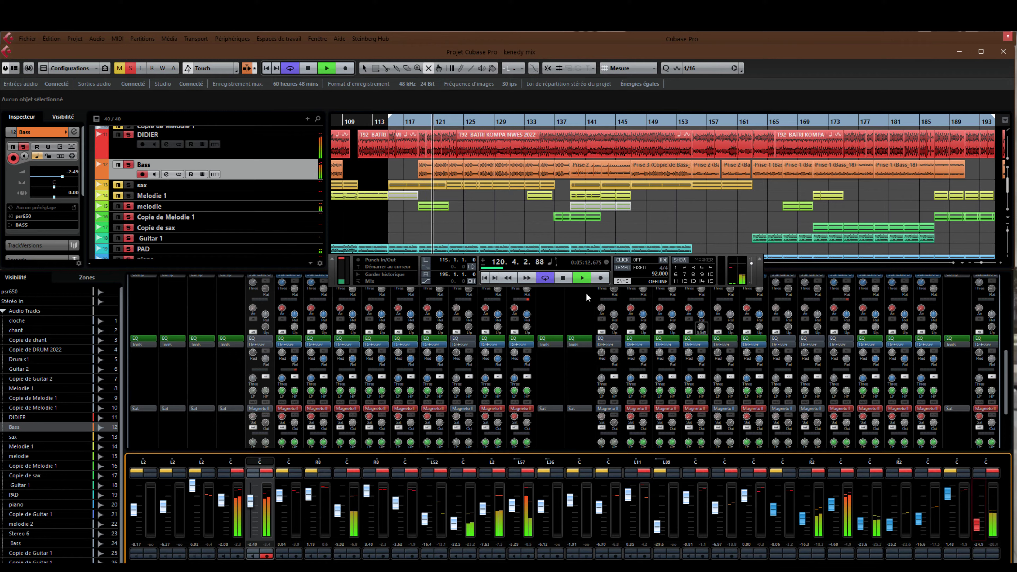
left_click(129, 135)
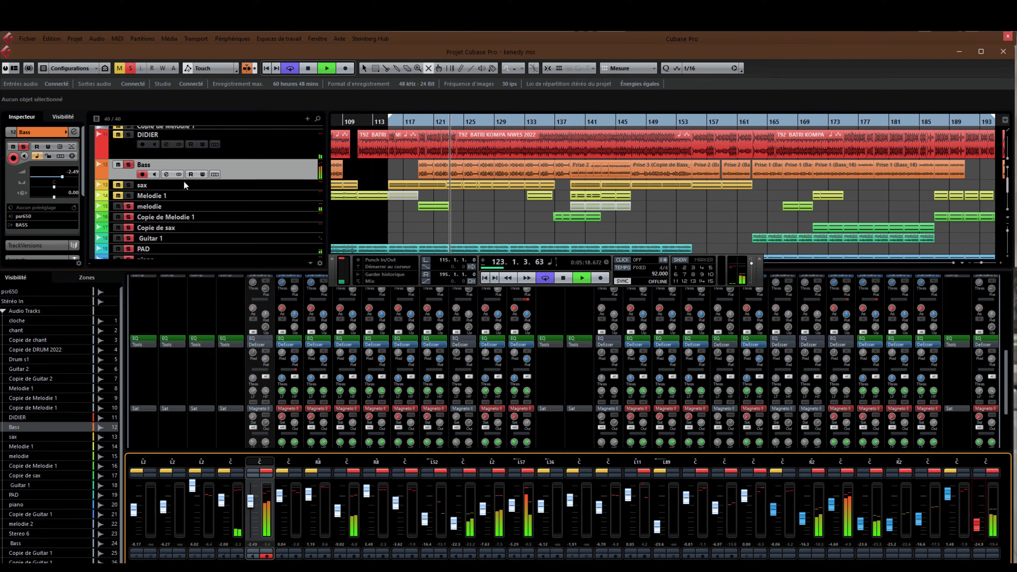
left_click(129, 165)
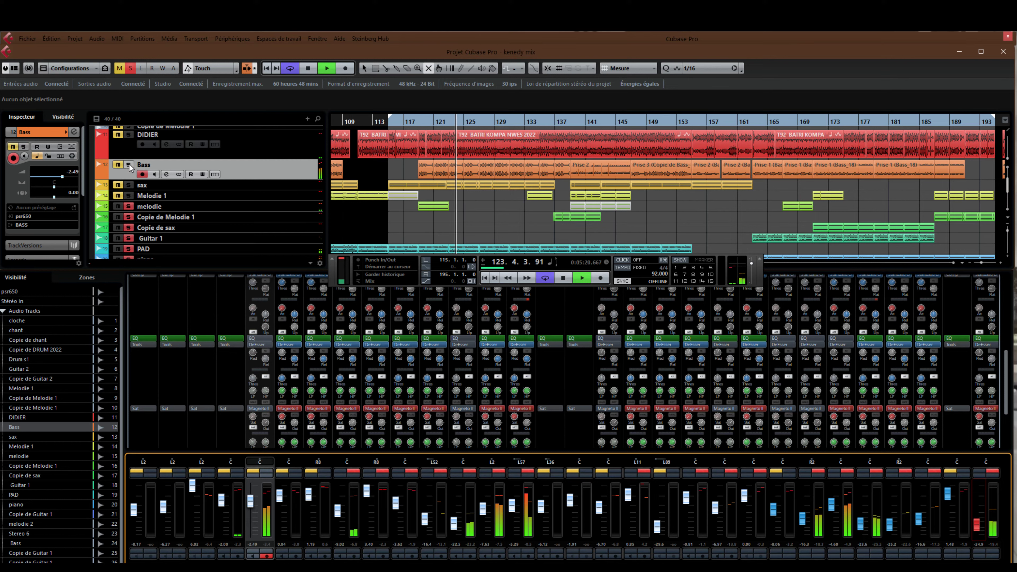